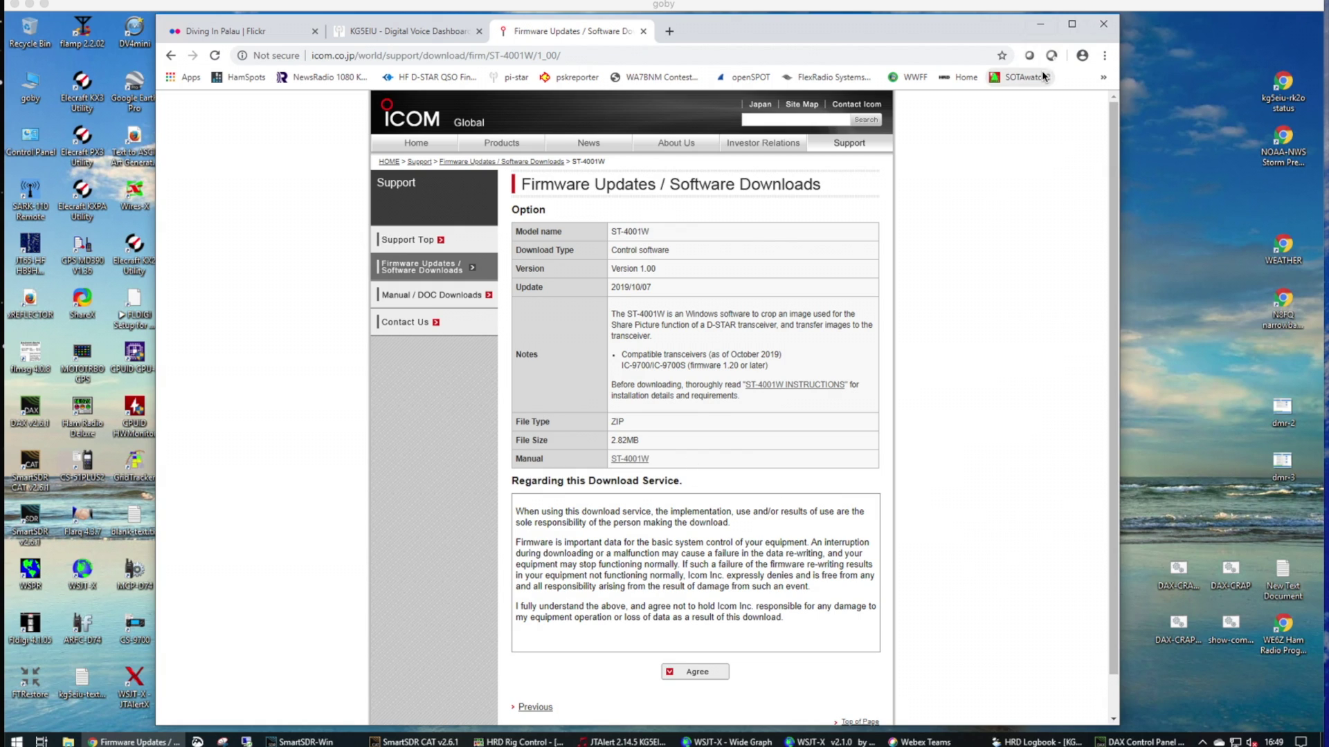
Launch the ST-4001W picture utility and confirm 192.168.1.221 as the radio's IP address in the transfer settings.
left_click(1040, 24)
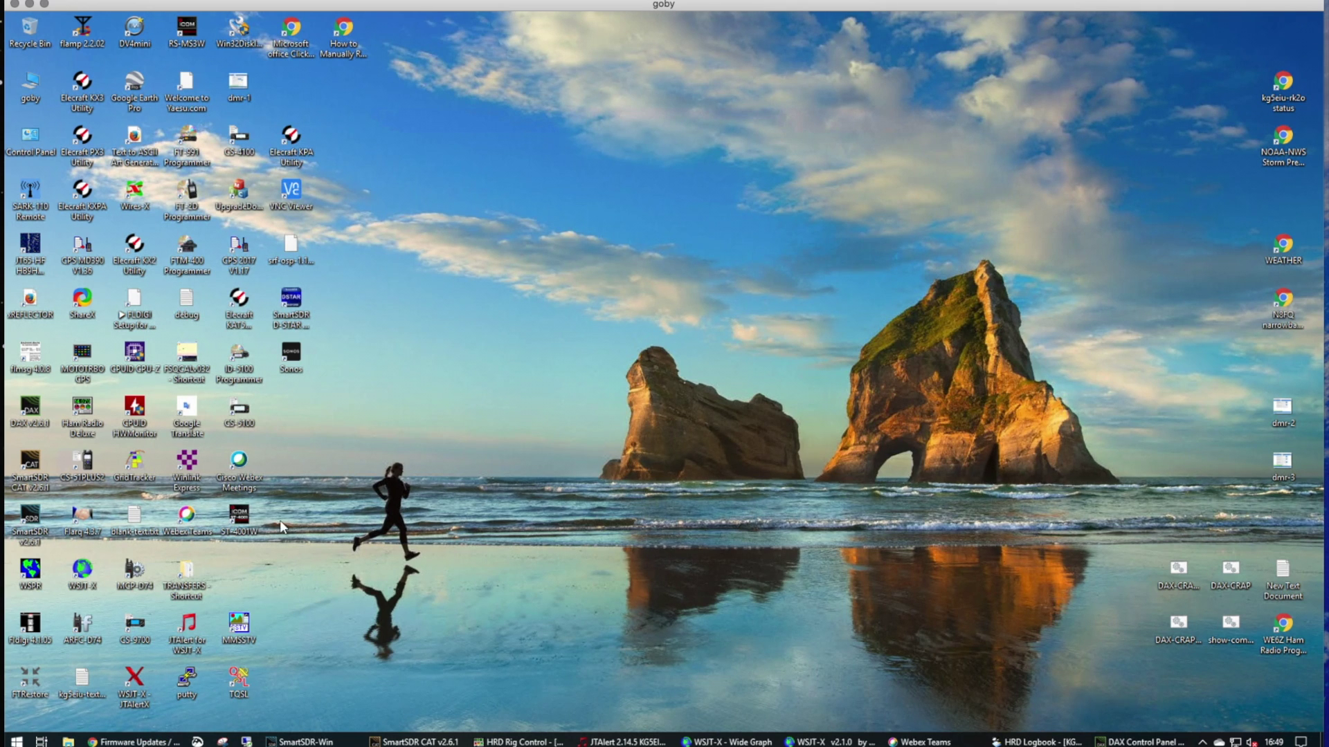
double_click(238, 516)
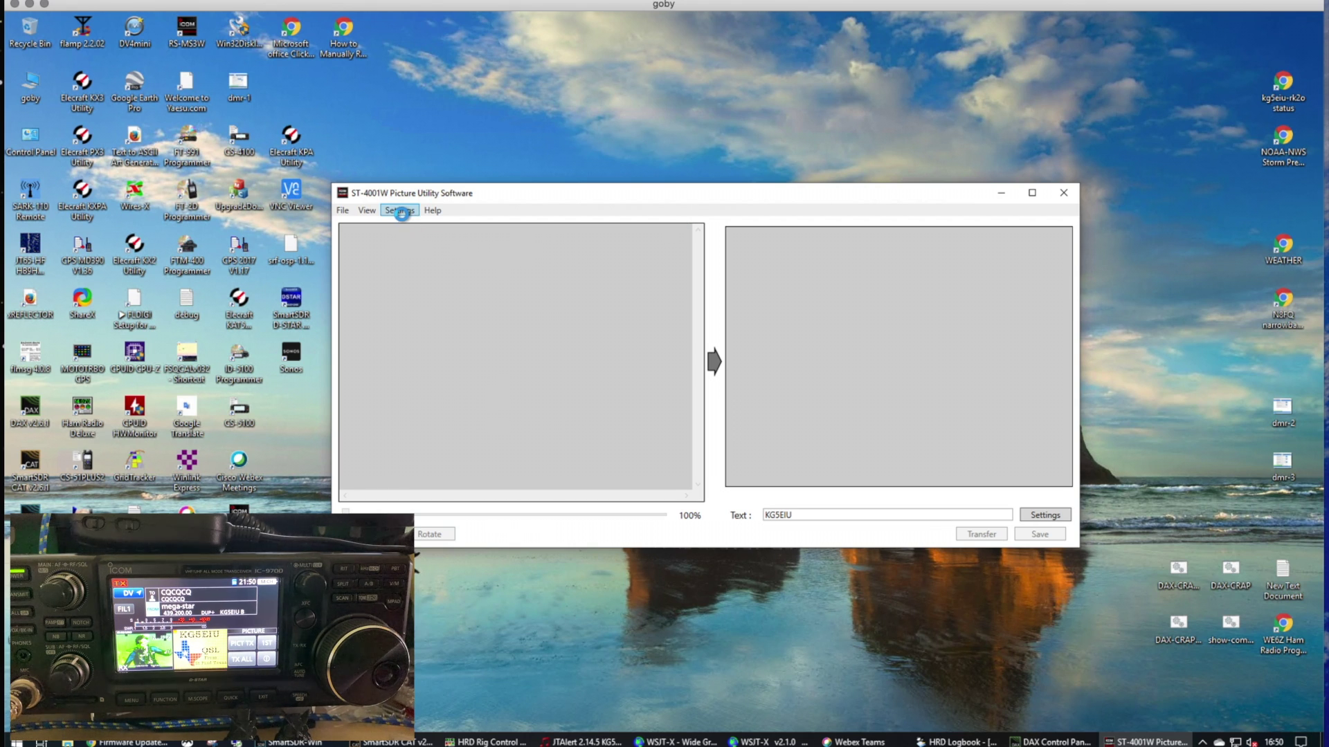
left_click(400, 211)
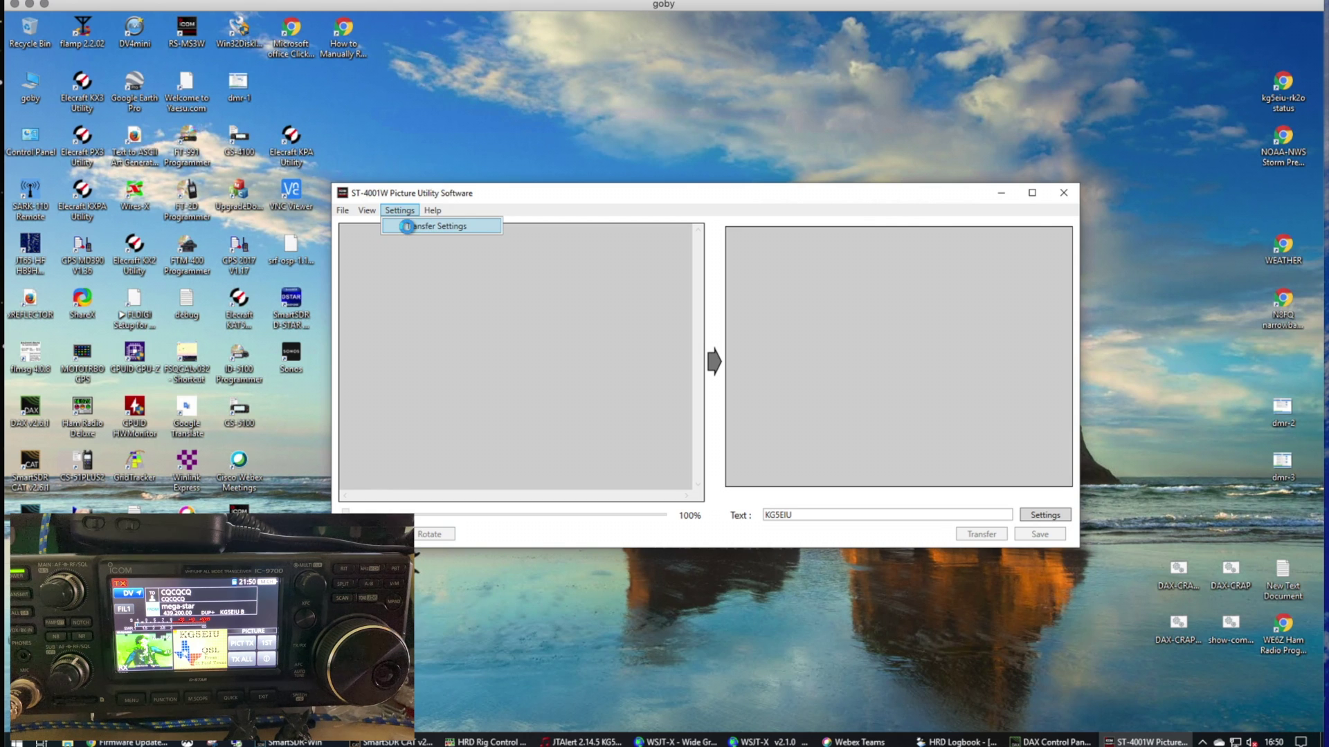
left_click(408, 226)
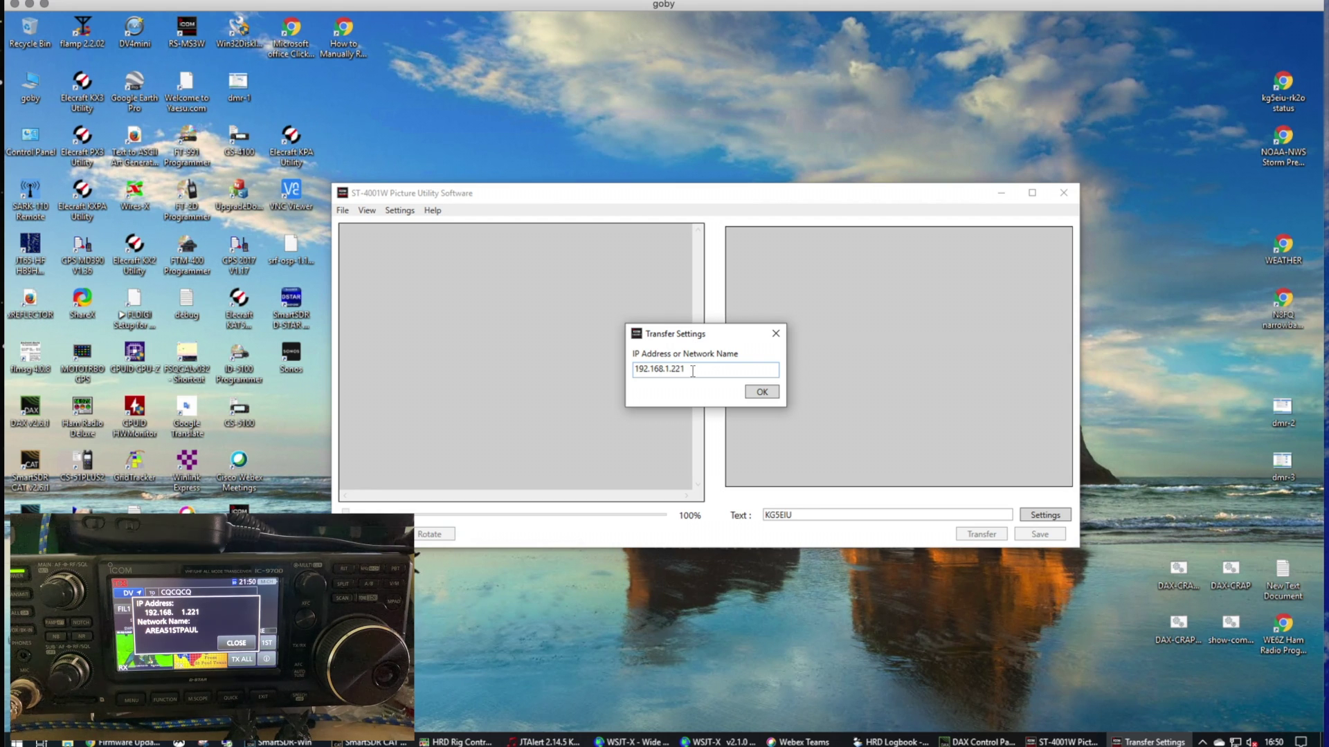
left_click(761, 392)
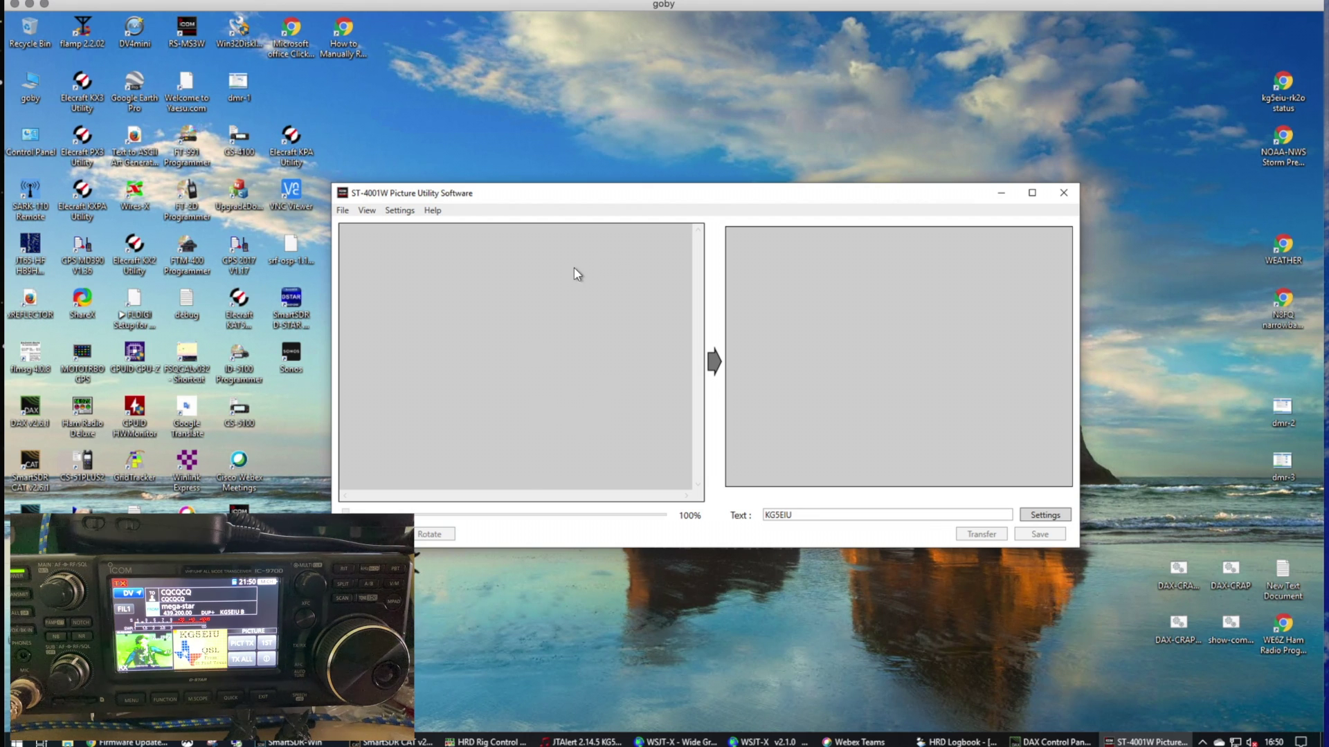
left_click_drag(627, 191, 634, 181)
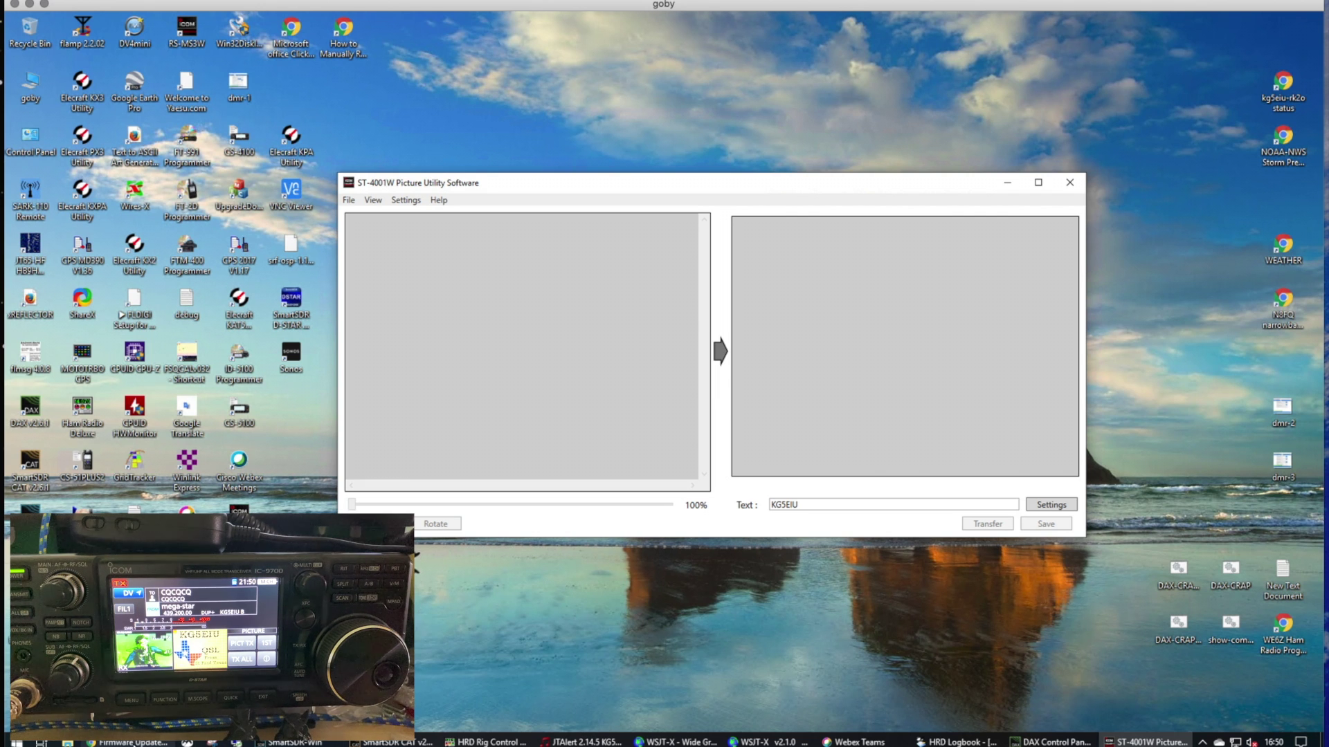
Switch to Chrome and download the dolphin photo from the Diving In Palau Flickr album in Original (1600 × 1200) size.
left_click(131, 742)
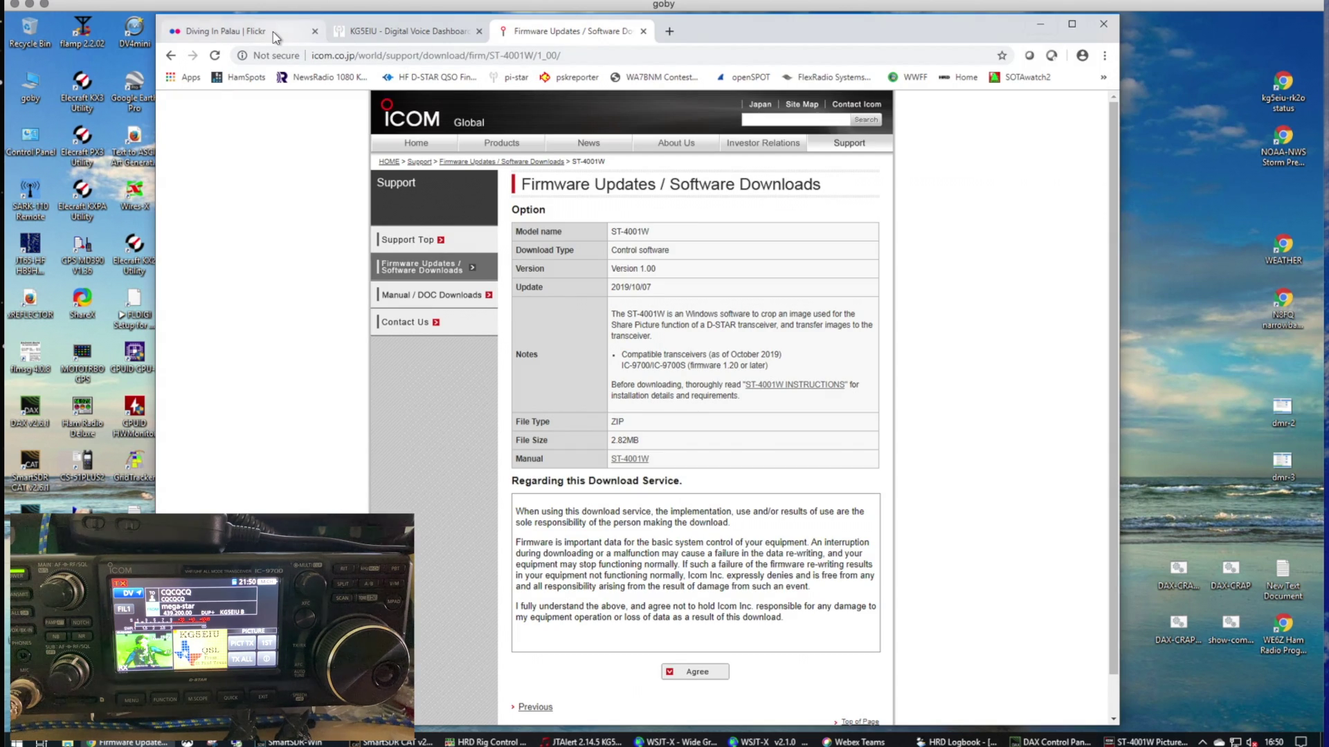
left_click(215, 31)
left_click(621, 422)
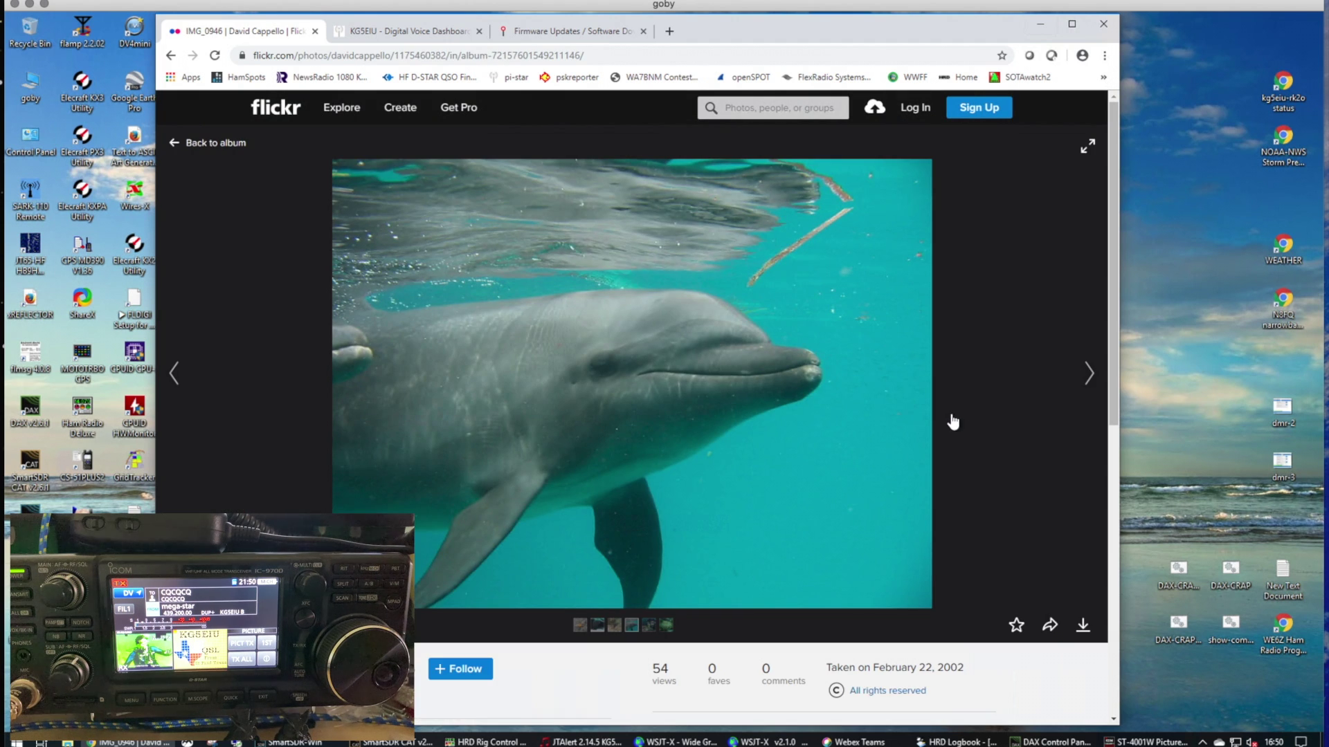
left_click(1081, 628)
left_click(1012, 576)
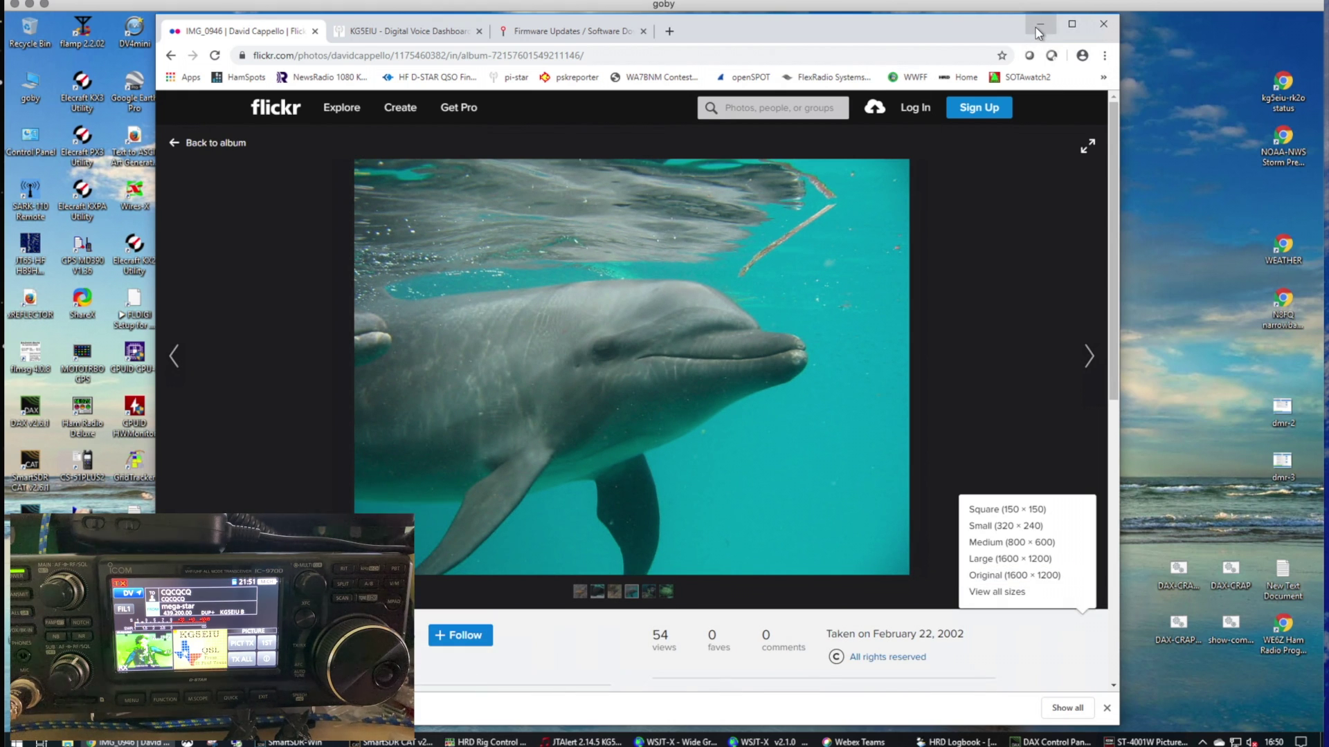
left_click(1038, 27)
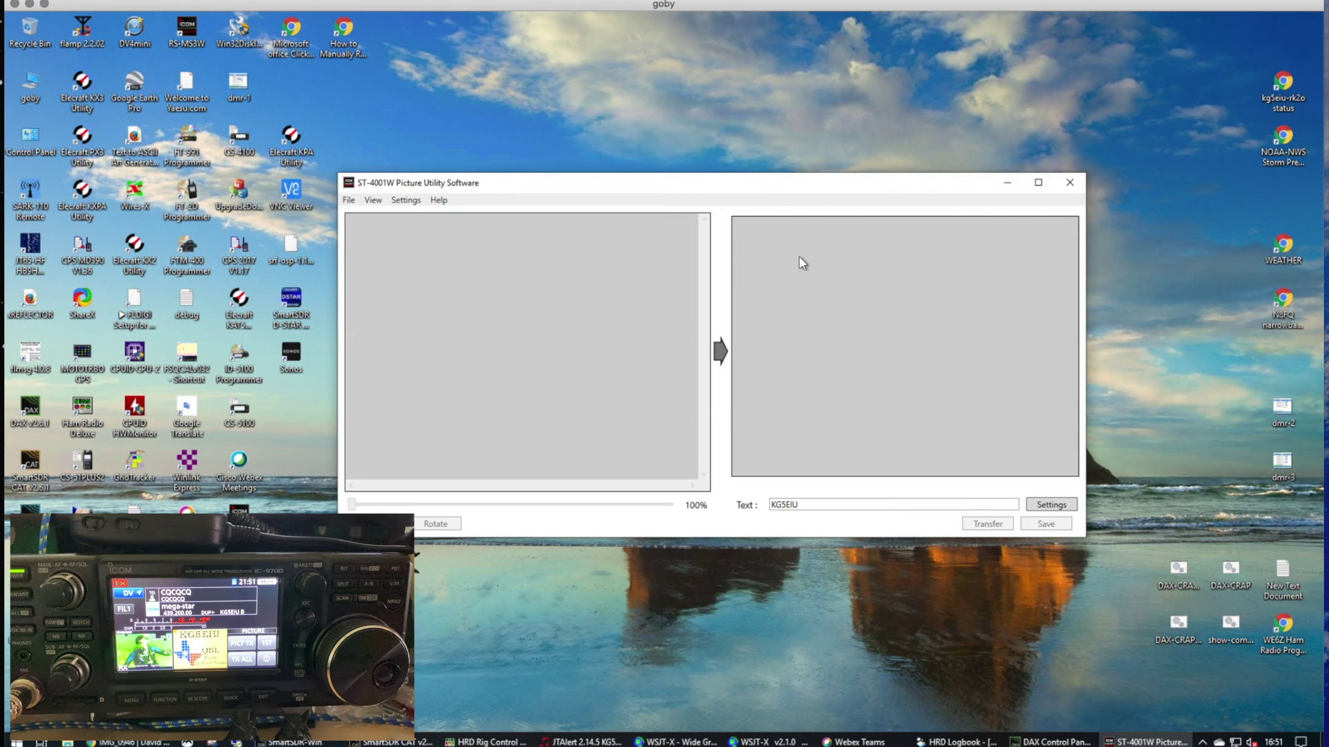
left_click_drag(683, 181, 683, 156)
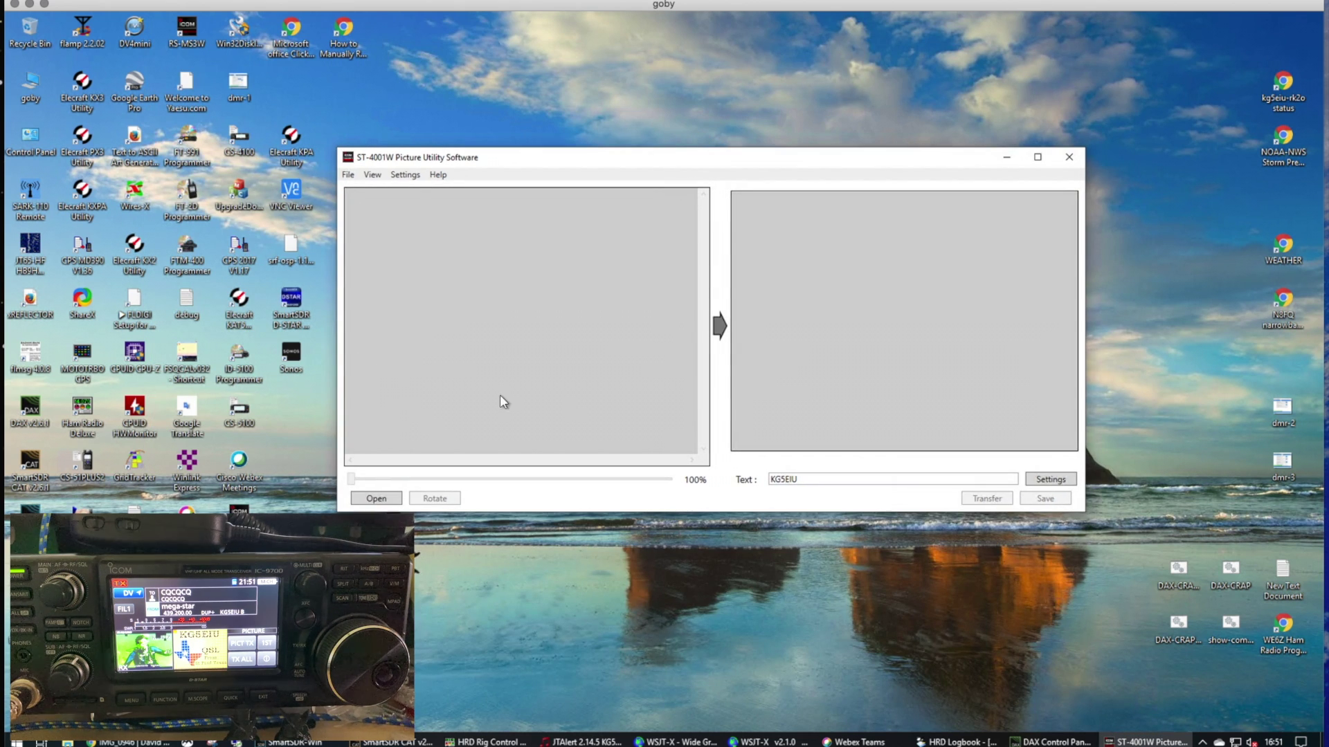
left_click(385, 499)
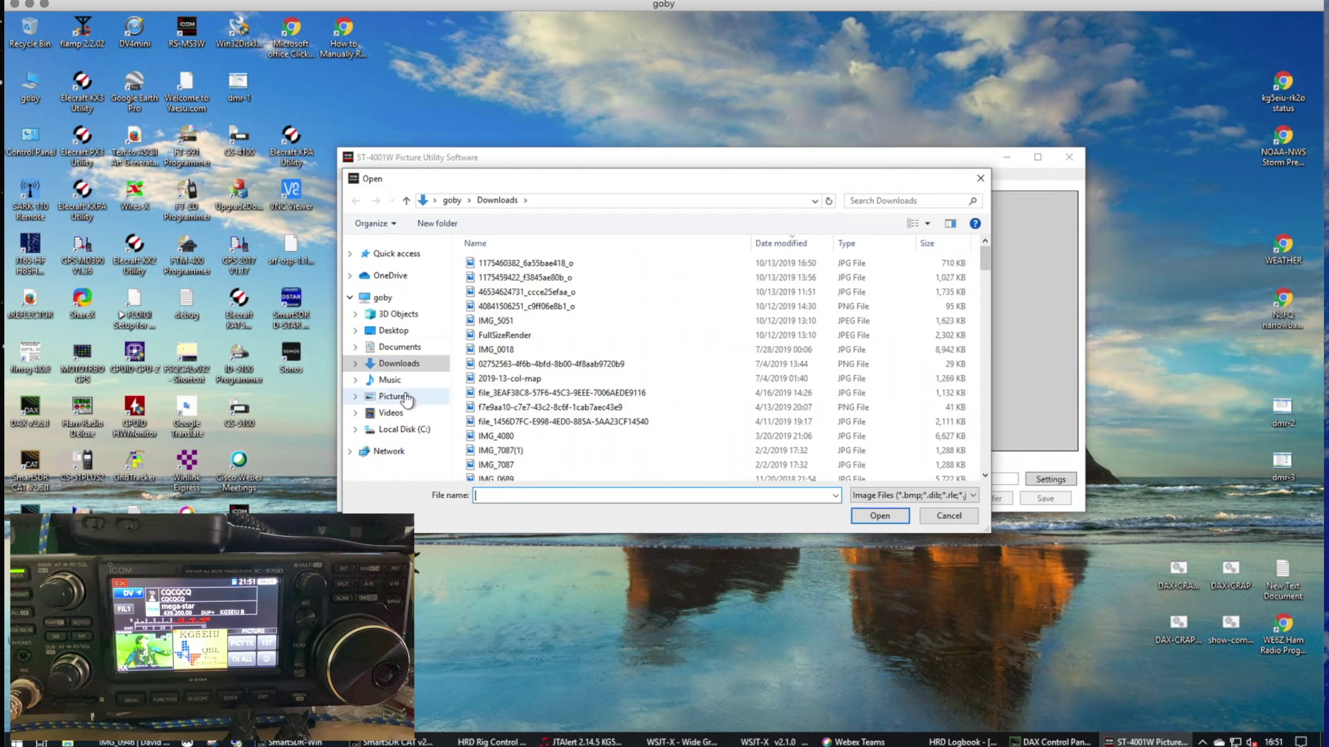
left_click(551, 264)
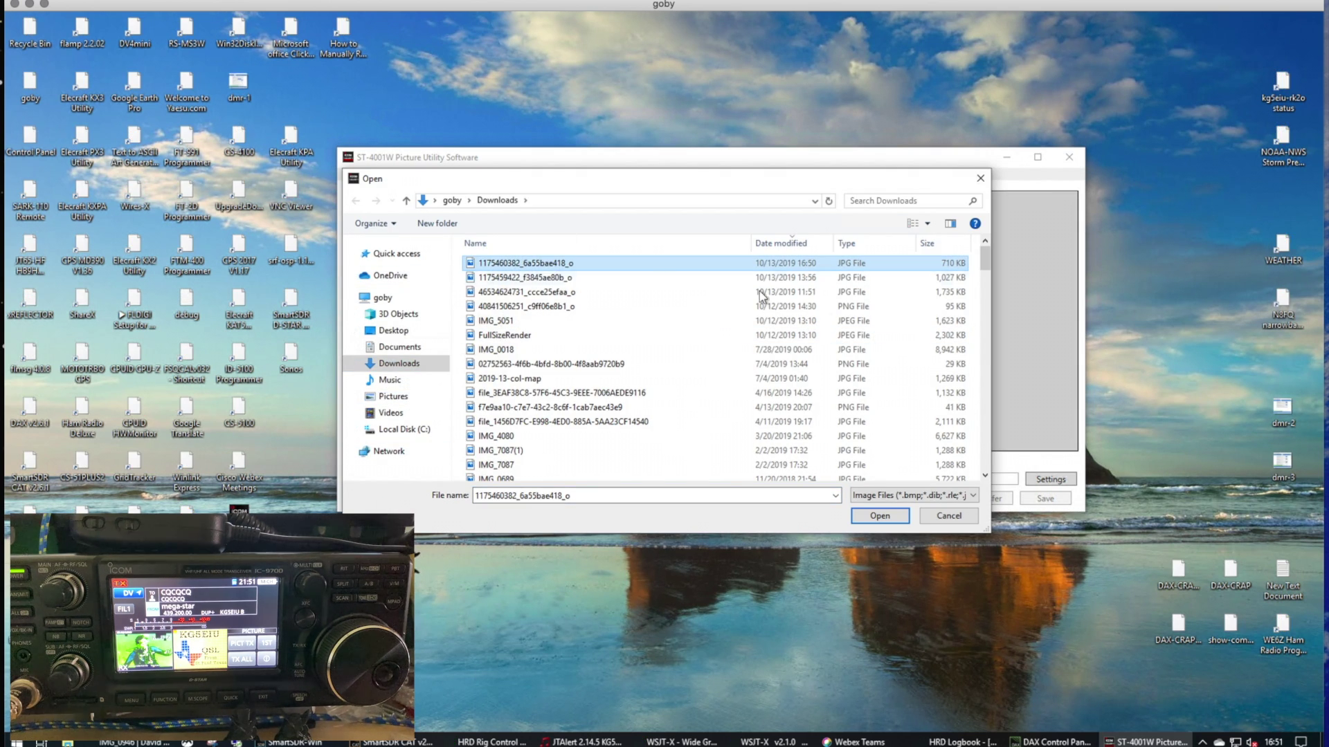
left_click(876, 516)
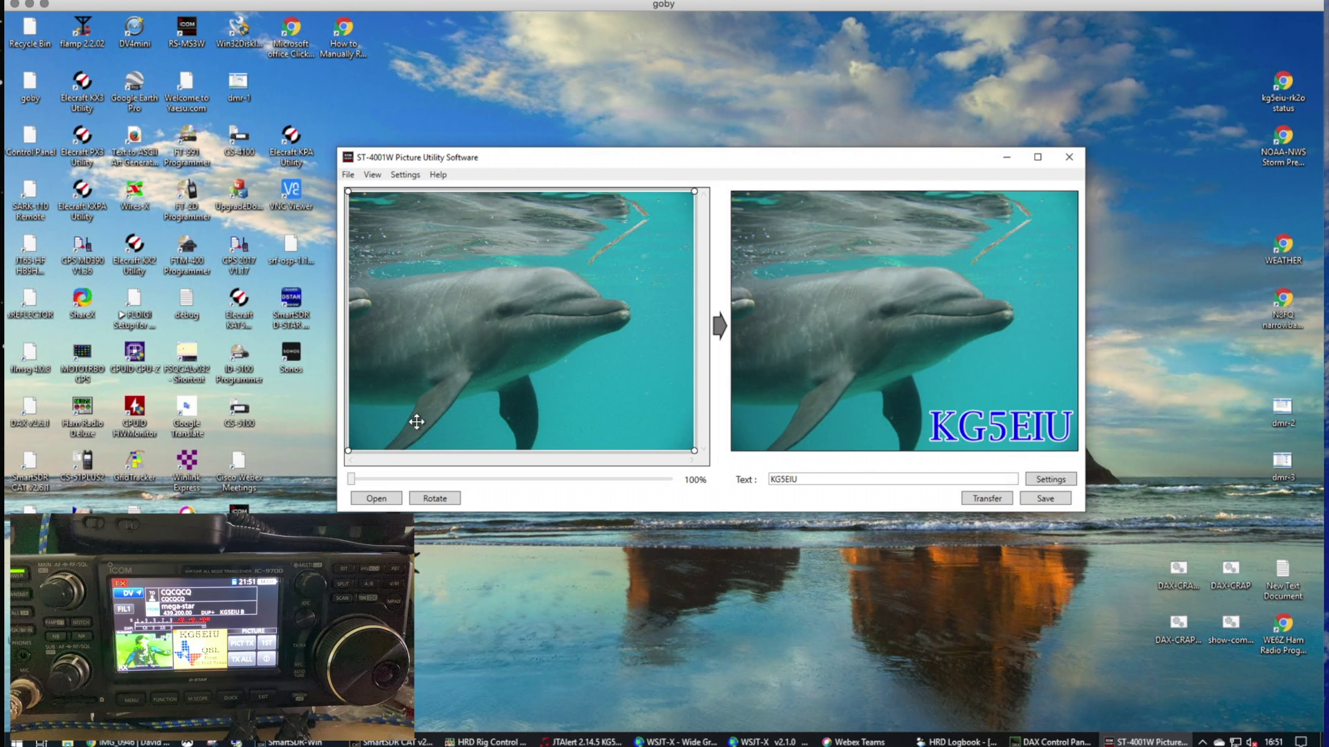
Shrink the crop frame slightly from its lower-left corner to trim the dolphin picture's left and bottom edges.
mouse_move(351, 482)
left_mouse_down()
mouse_move(380, 479)
mouse_move(338, 485)
left_mouse_up()
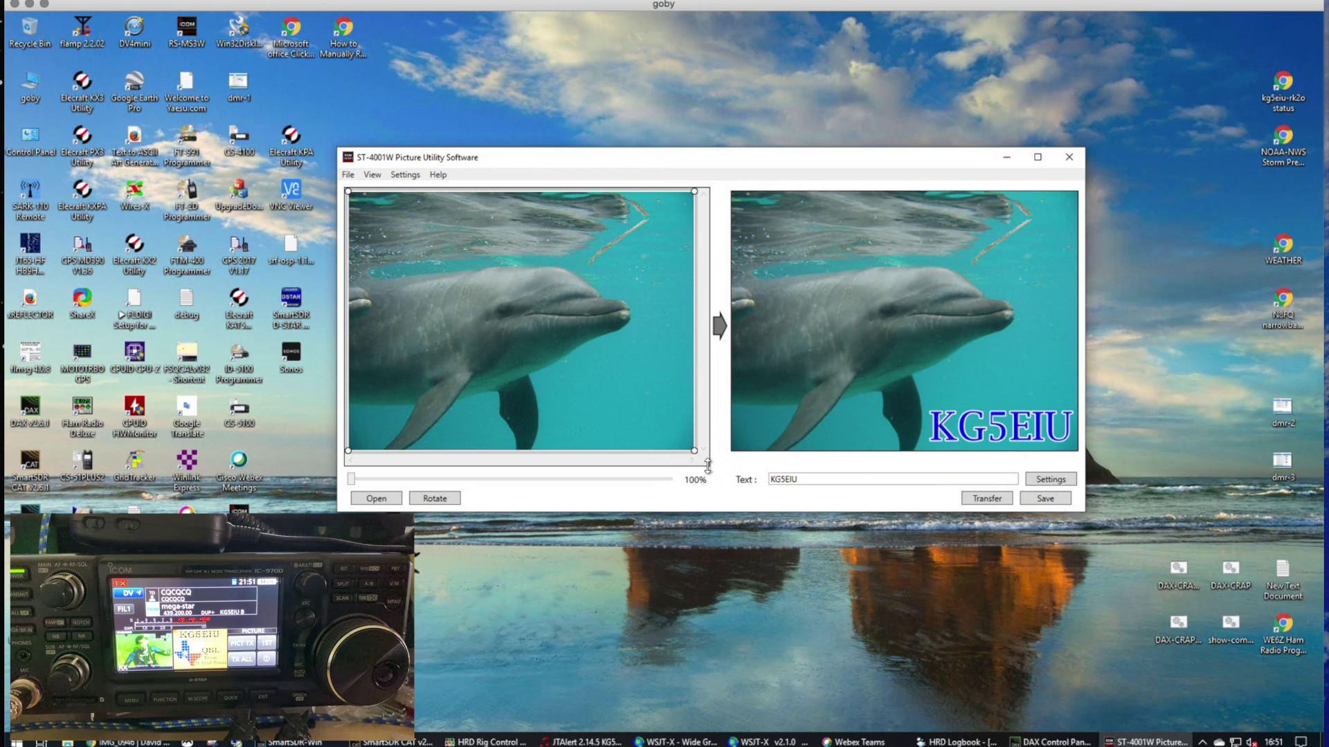
left_click(692, 451)
left_click_drag(666, 411, 695, 473)
left_click_drag(355, 447, 372, 432)
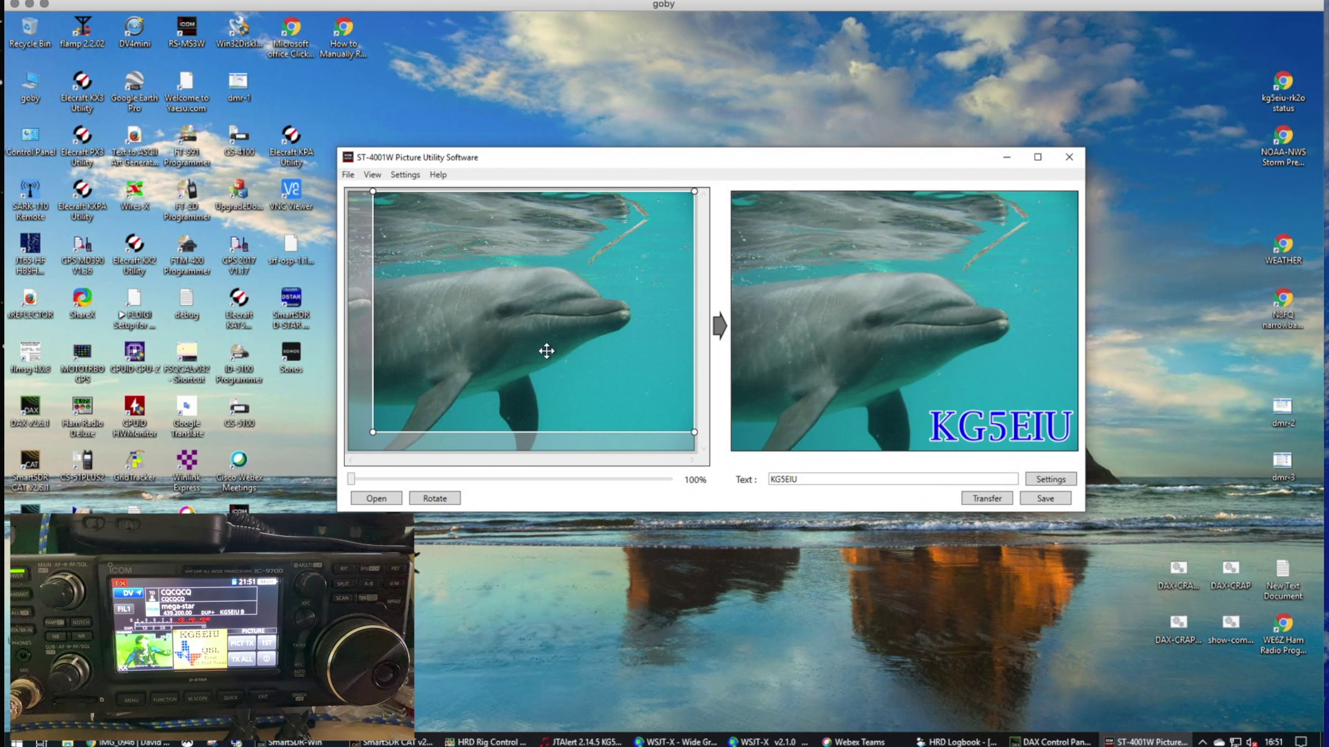
Rotate the dolphin picture through a full turn back to its upright orientation.
left_click(439, 499)
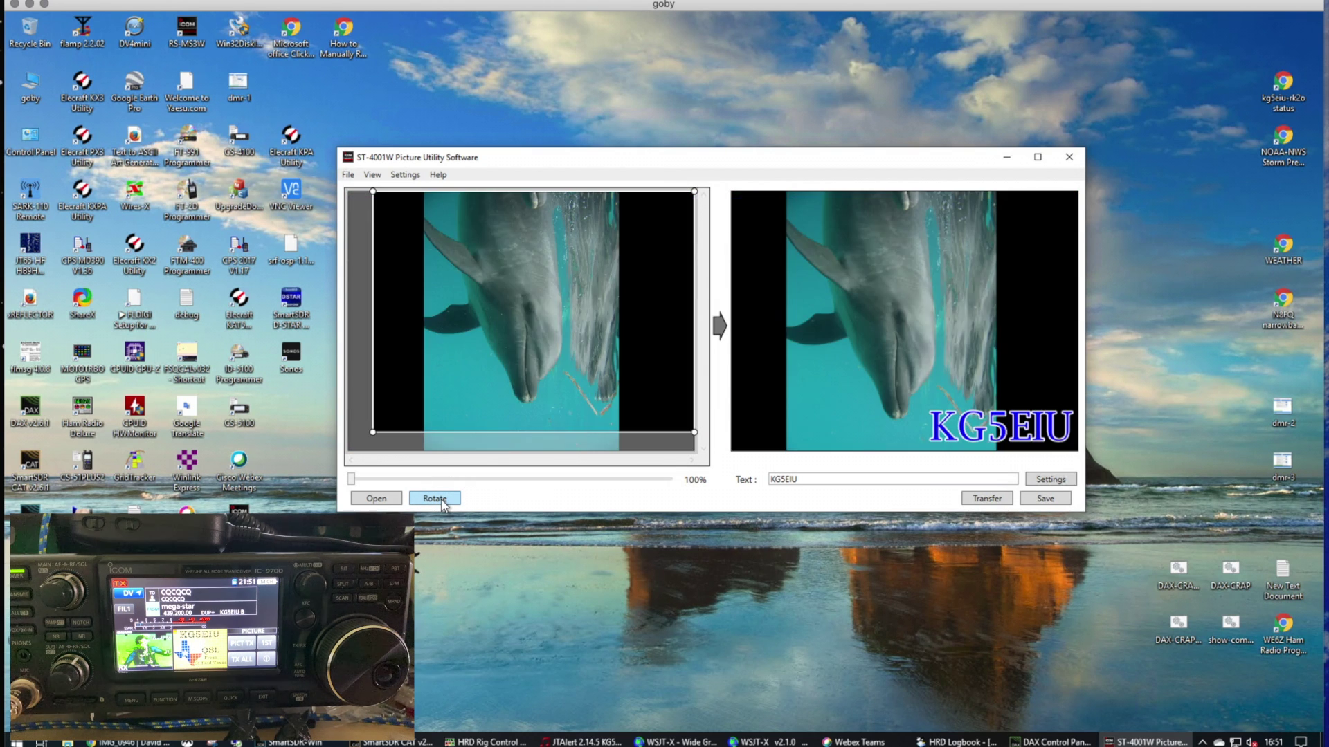
left_click(442, 500)
left_click(442, 500)
left_click(441, 500)
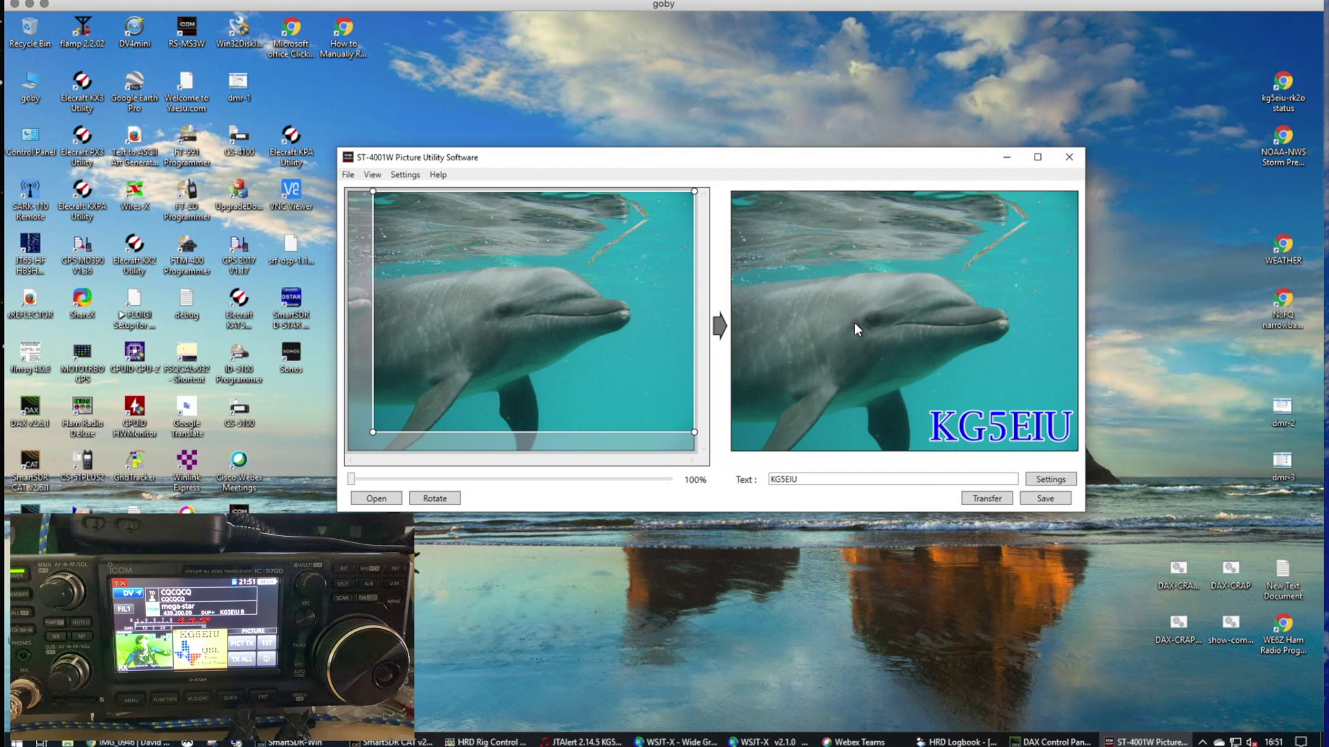
Try the Top Left and Bottom Left alignments for the call sign caption and return it to Bottom Right.
left_click(1051, 480)
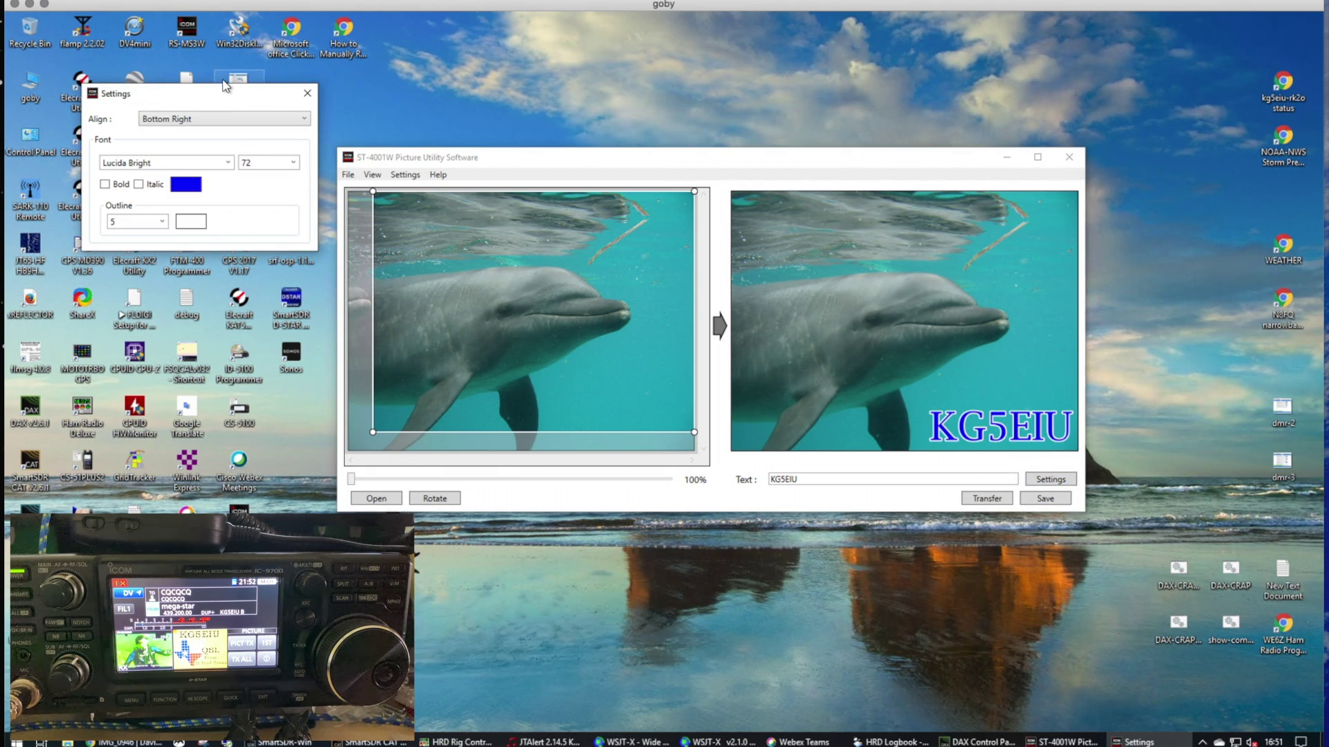
left_click_drag(222, 94, 233, 201)
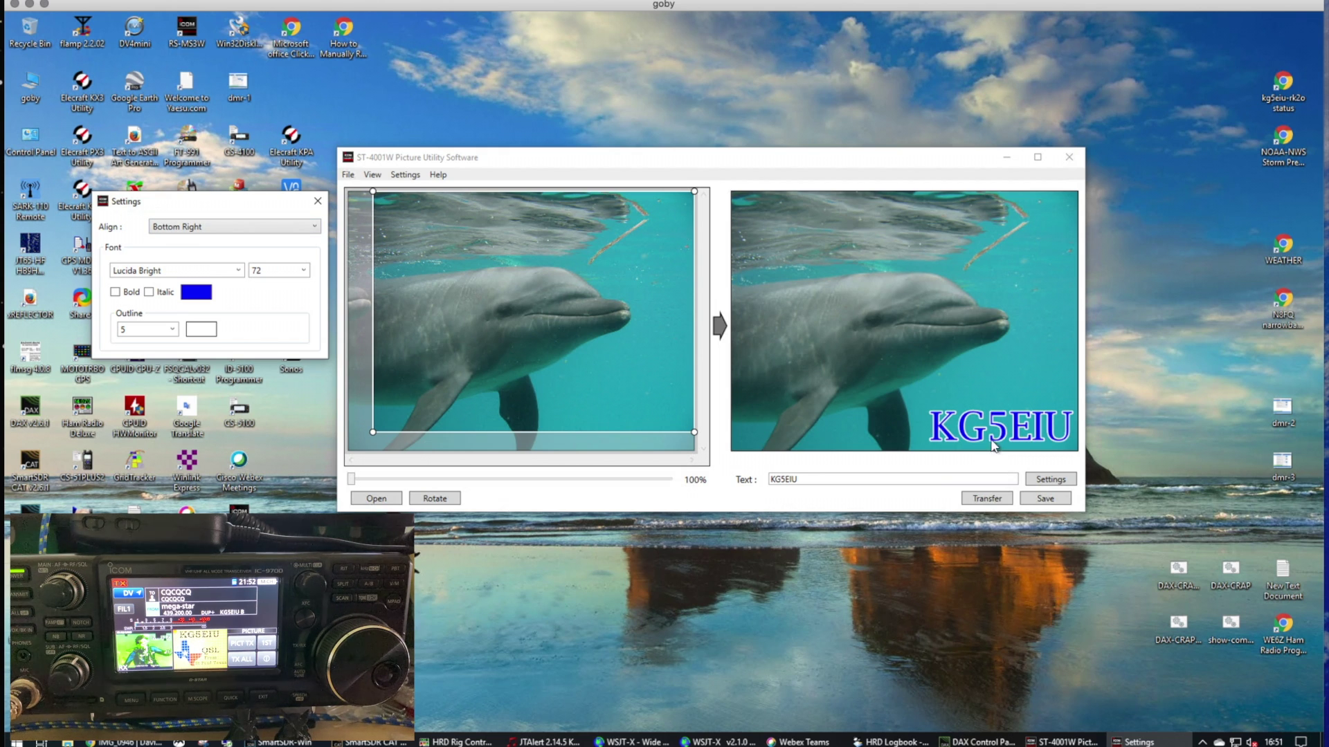
left_click(311, 228)
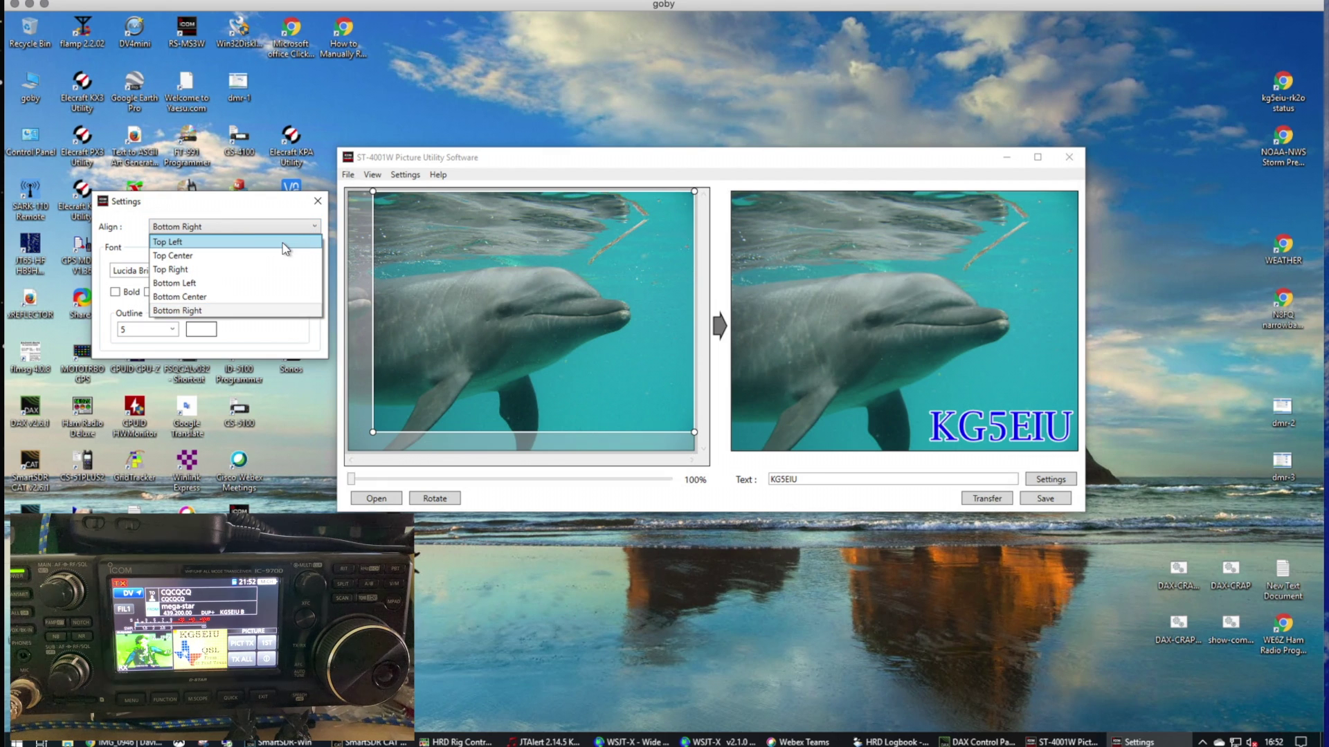
left_click(286, 249)
left_click(306, 226)
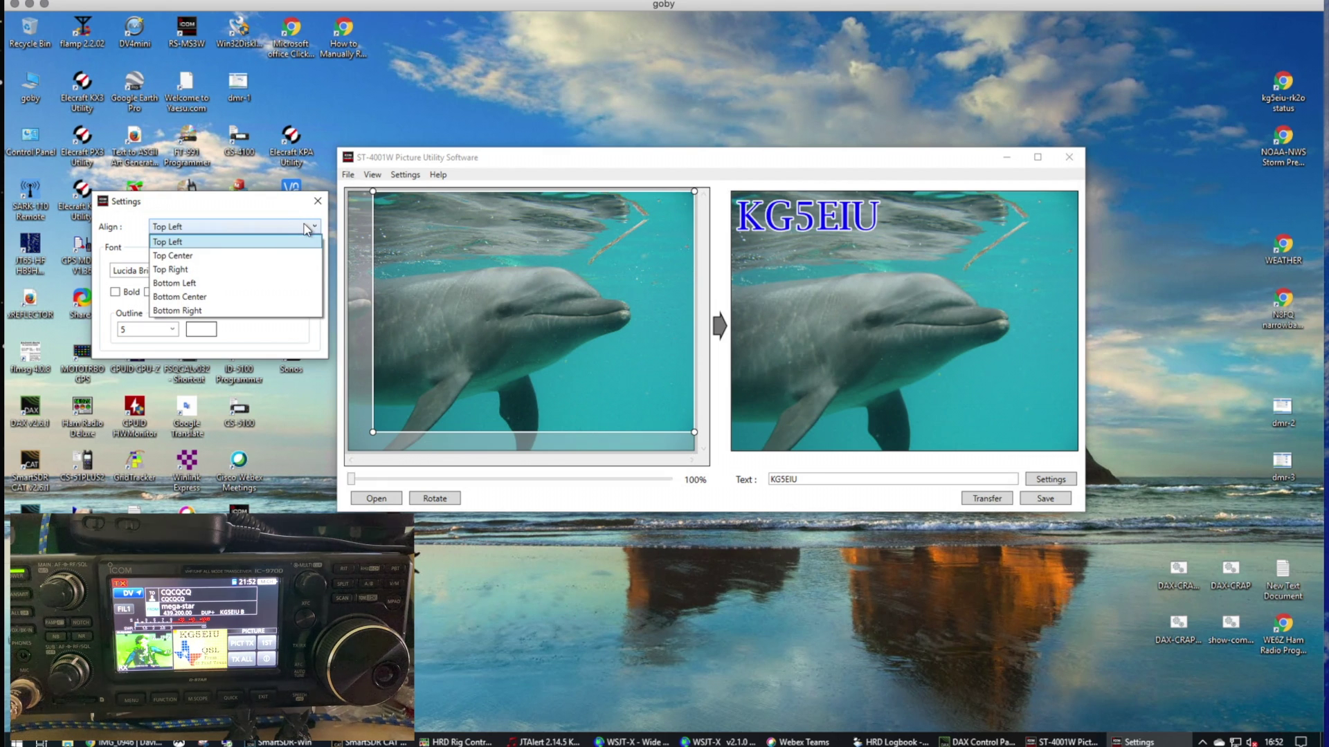
left_click(296, 284)
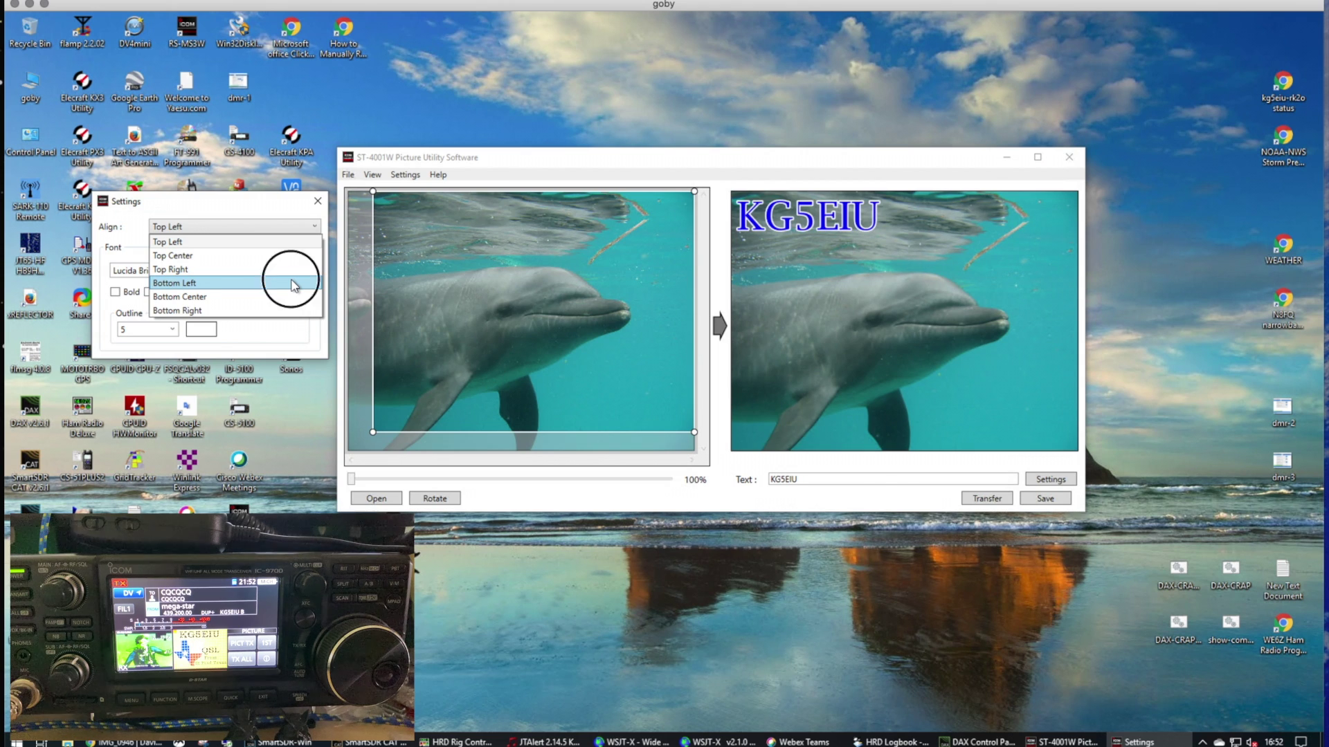
left_click(317, 230)
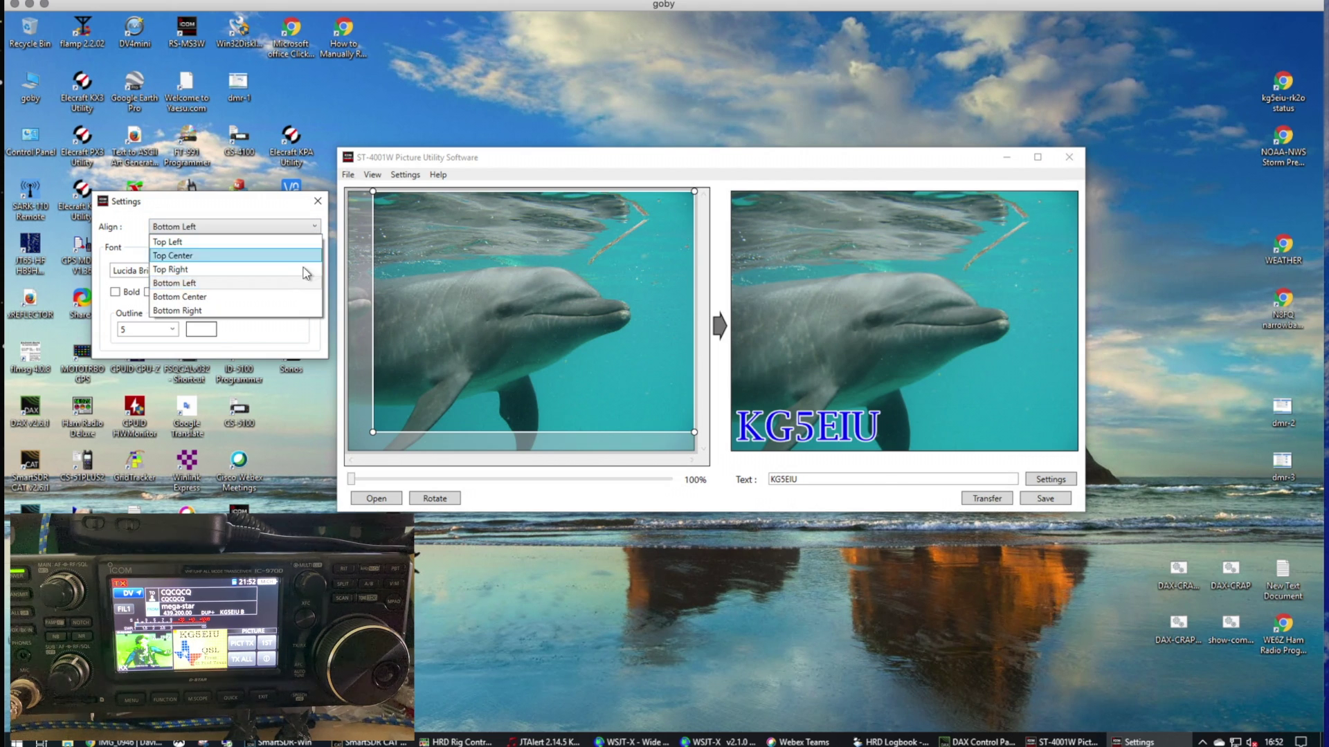
left_click(285, 311)
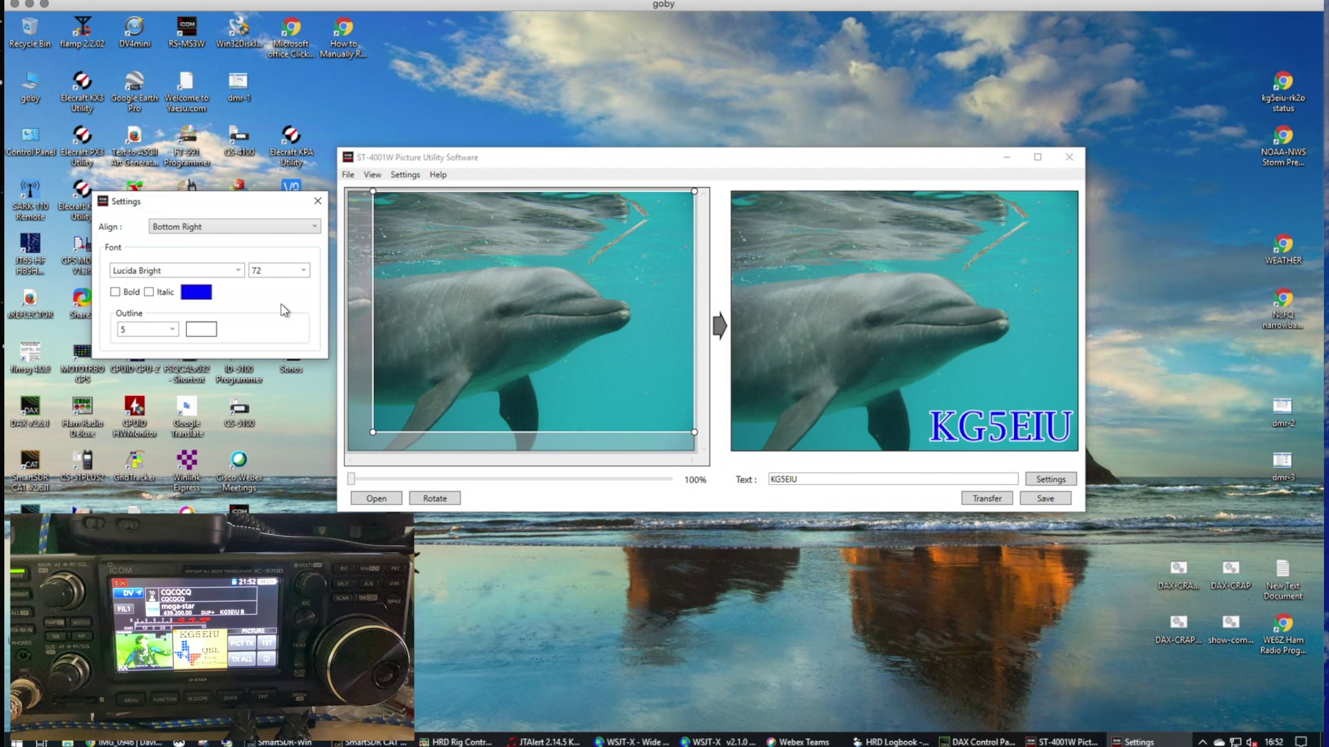
Try bold and italic styling on the caption, turn both off again and close the text settings.
left_click(238, 271)
left_click(238, 272)
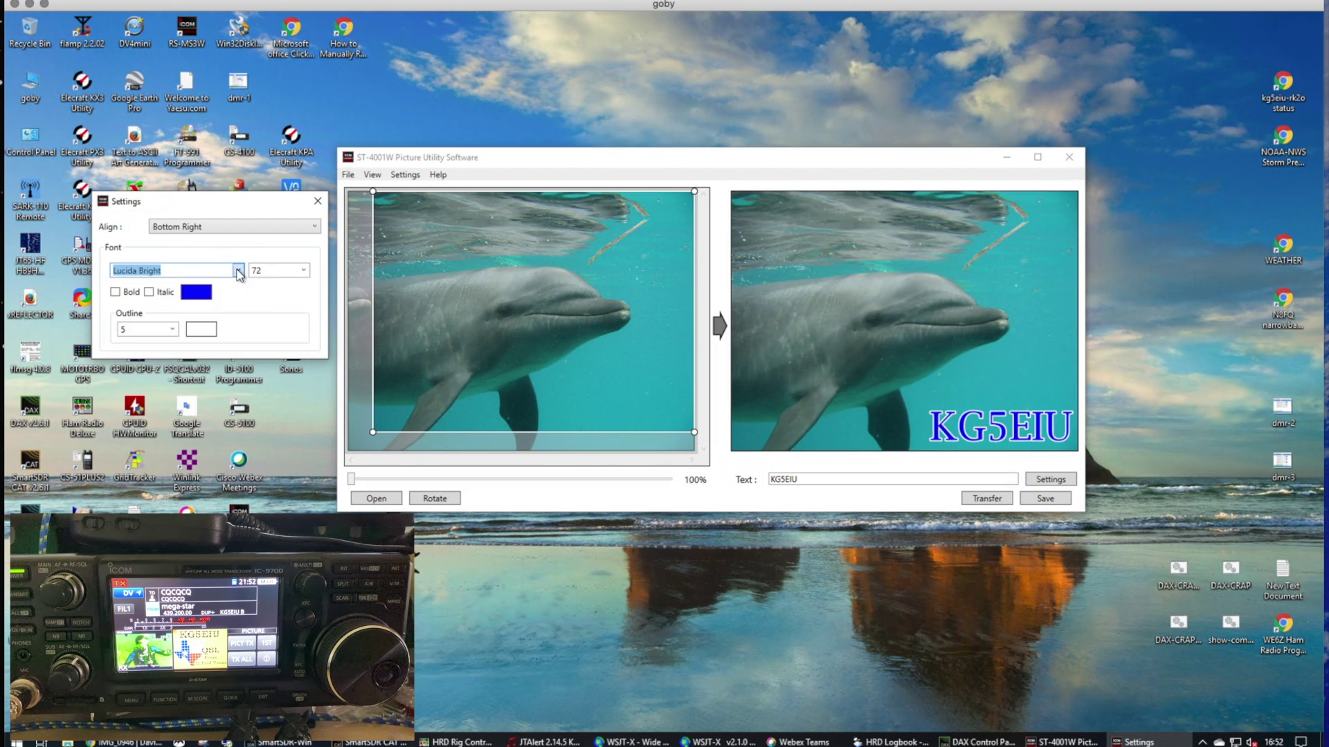
left_click(303, 270)
left_click(304, 271)
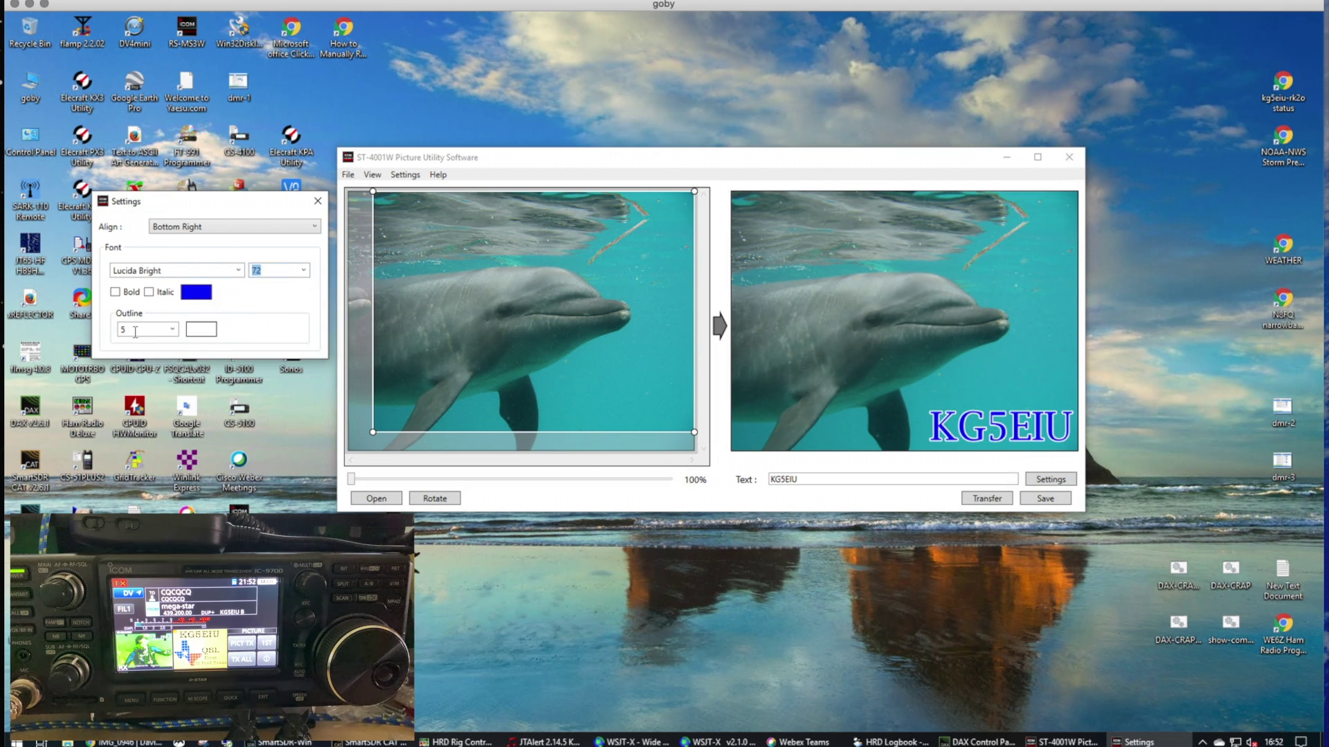
left_click(117, 293)
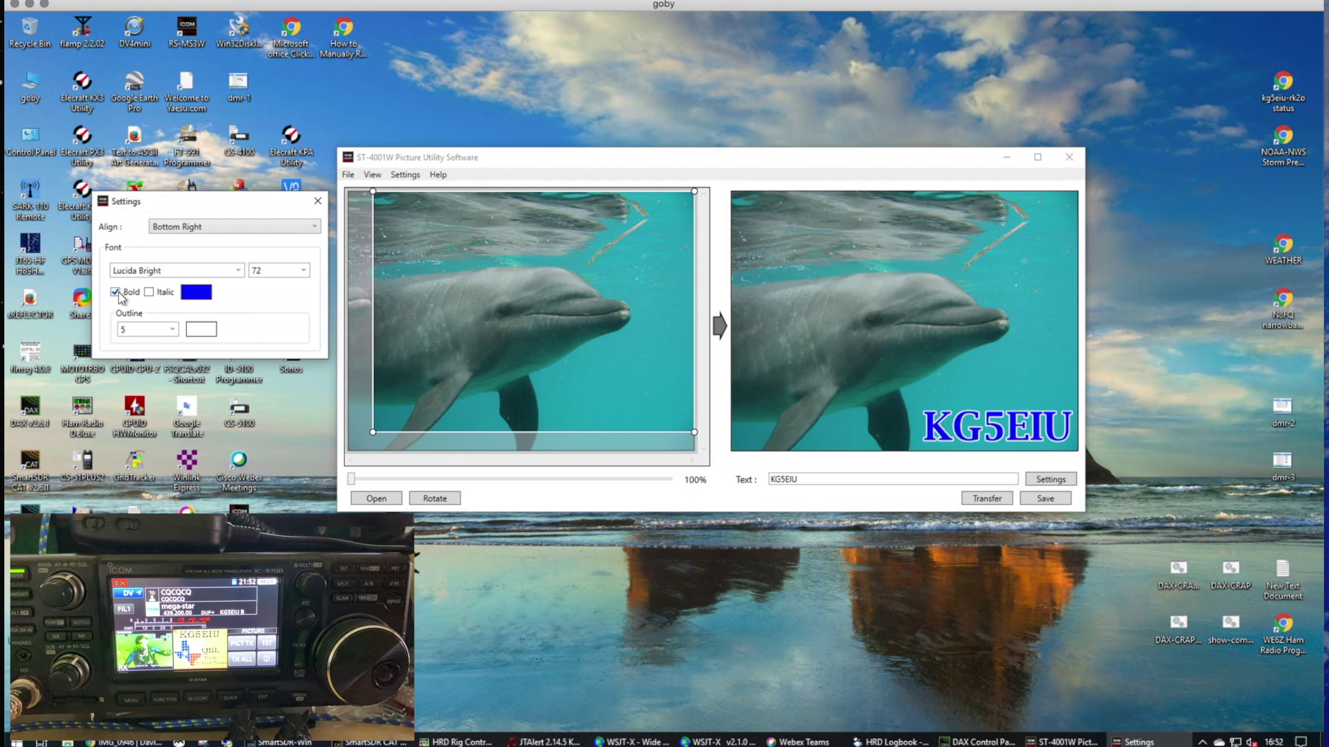
left_click(116, 293)
left_click(149, 293)
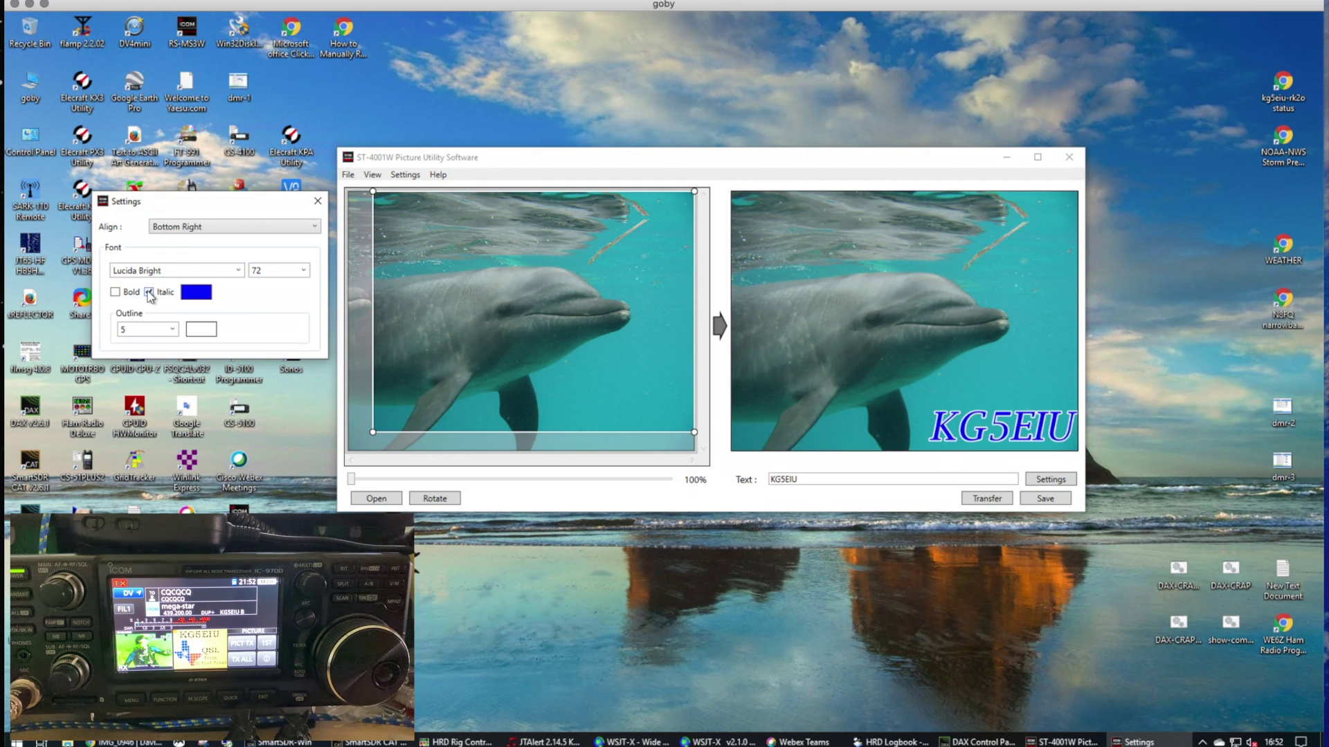
key("space")
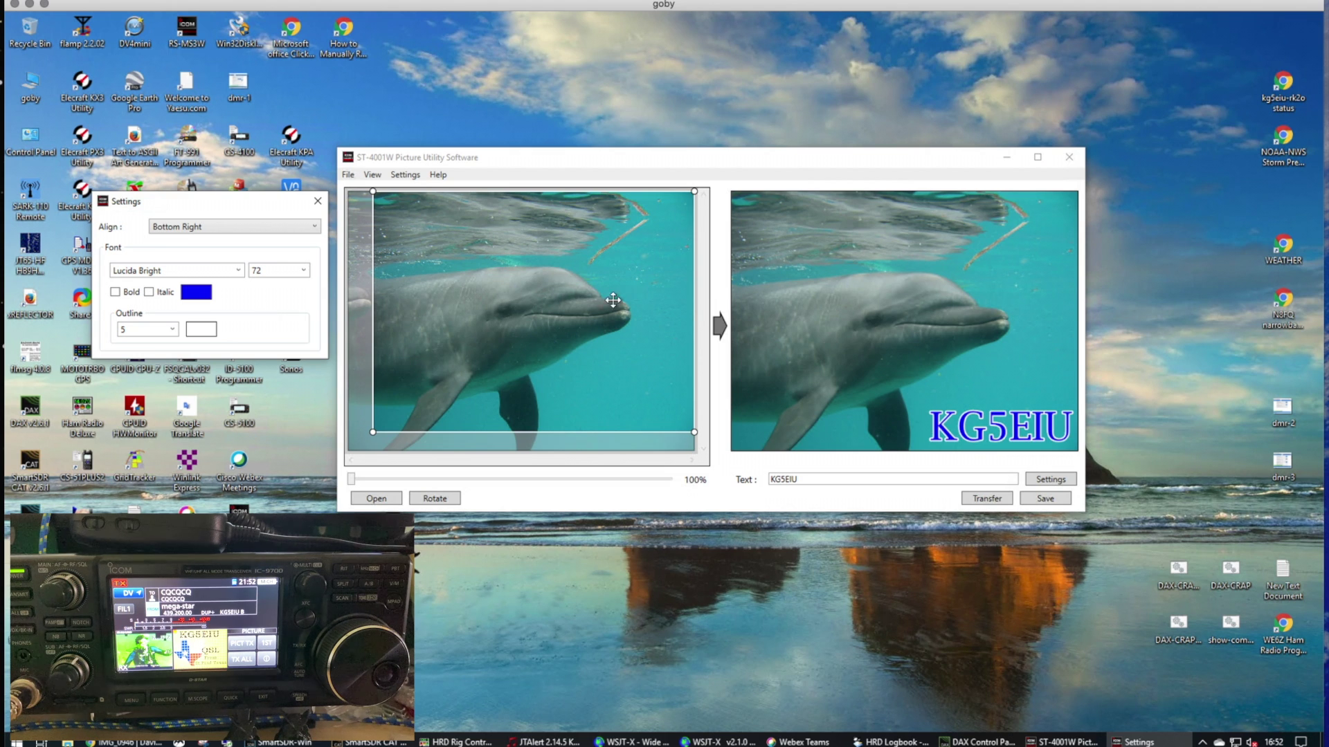
left_click(318, 200)
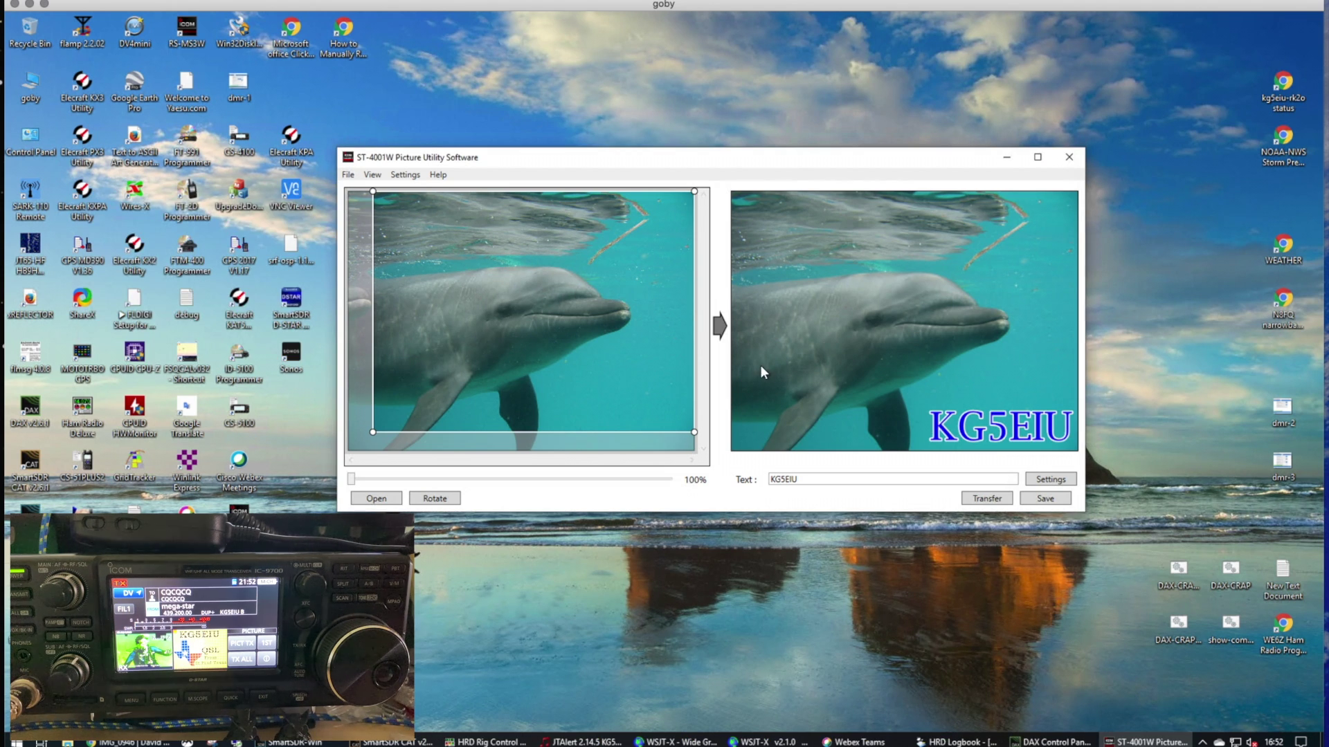
Check the transfer settings and transfer the captioned dolphin picture to the radio.
left_click(406, 177)
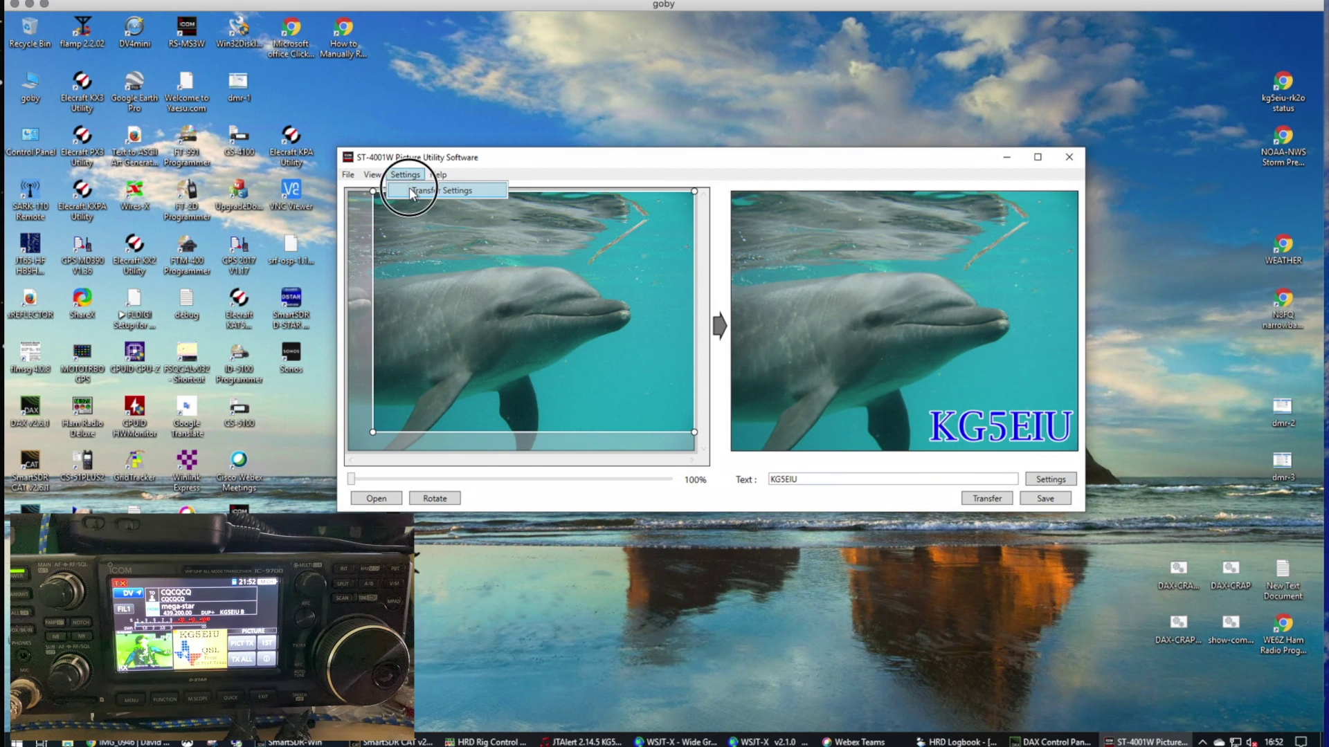
left_click(422, 190)
left_click(766, 357)
left_click(989, 503)
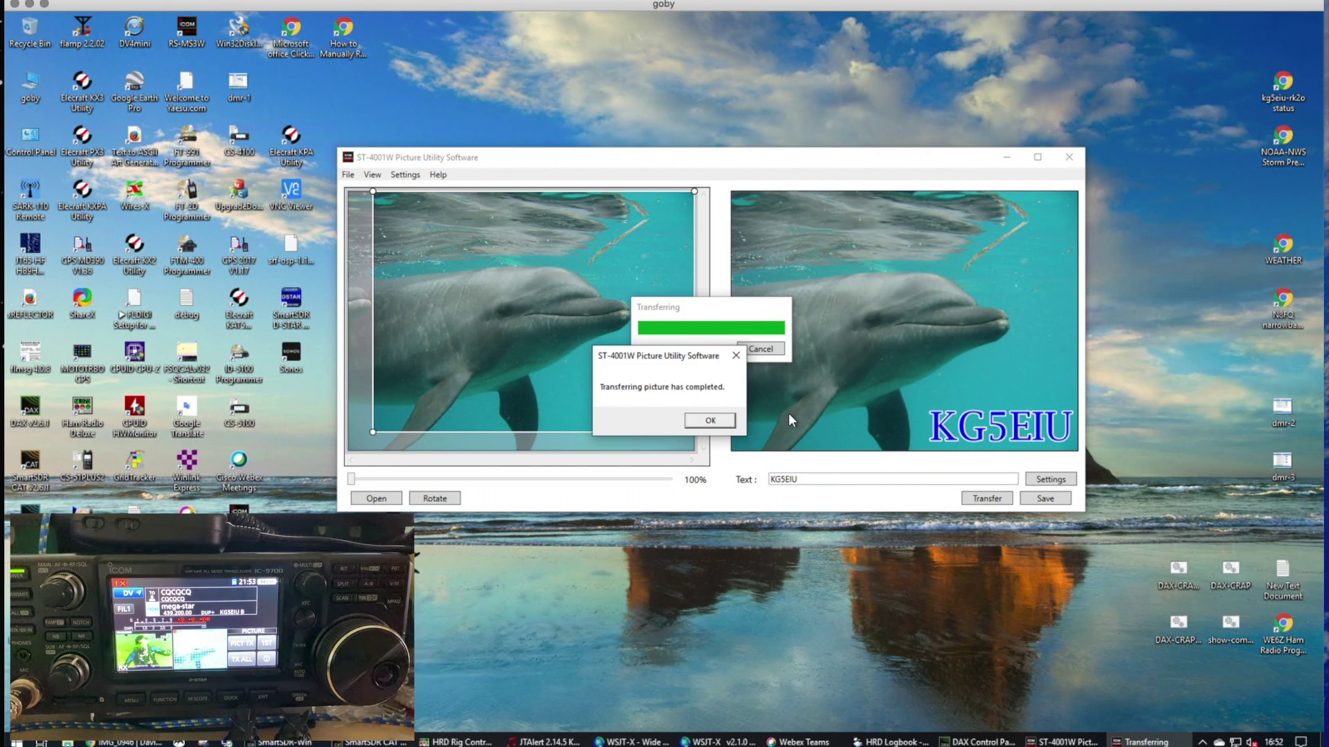
left_click(711, 421)
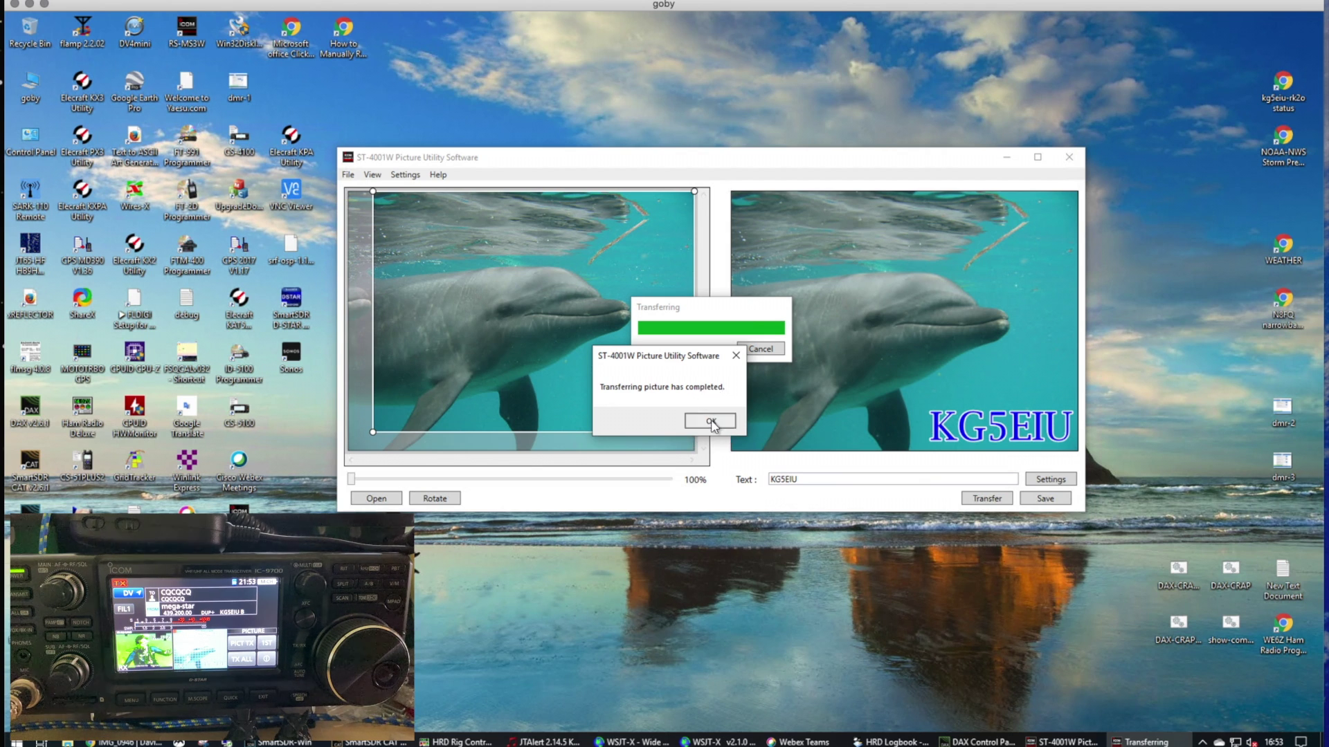